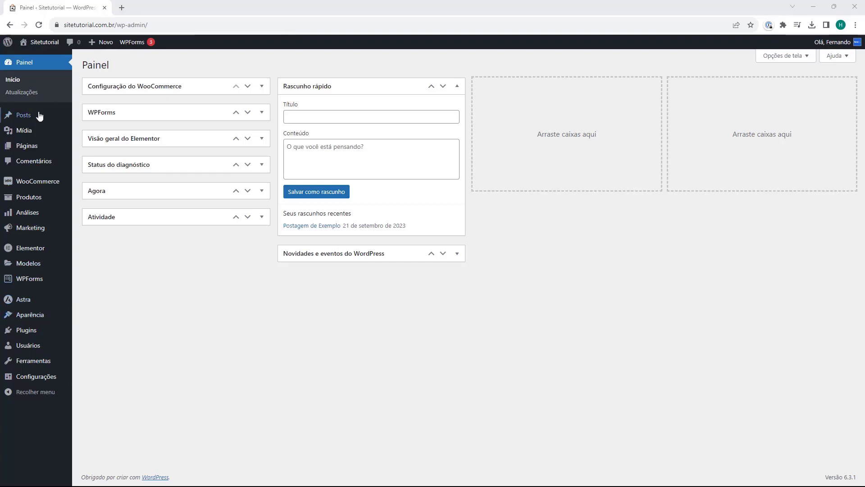
Search the plugin directory for "darven", then install and activate Darven Múltiplos Preços Informativos
mouse_move(20, 330)
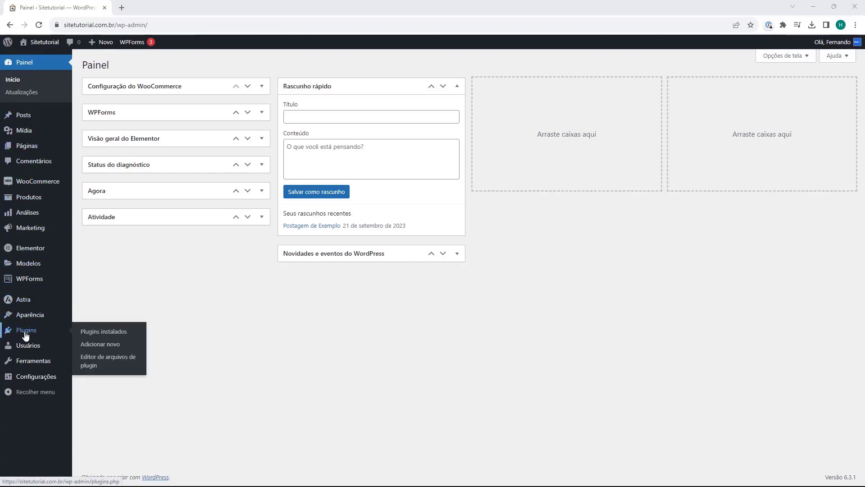
click(25, 334)
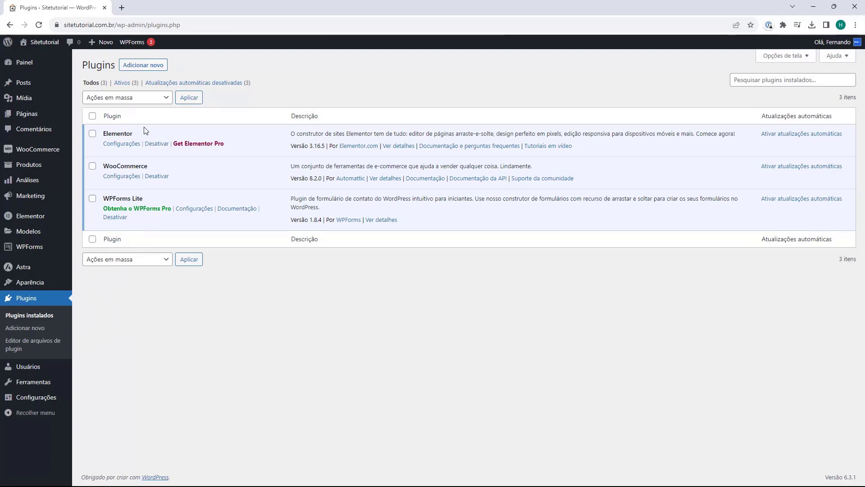
click(139, 72)
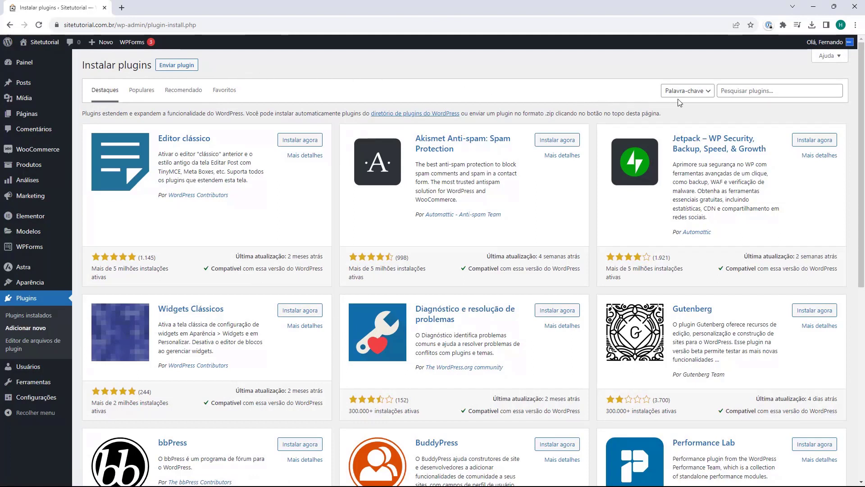
click(729, 86)
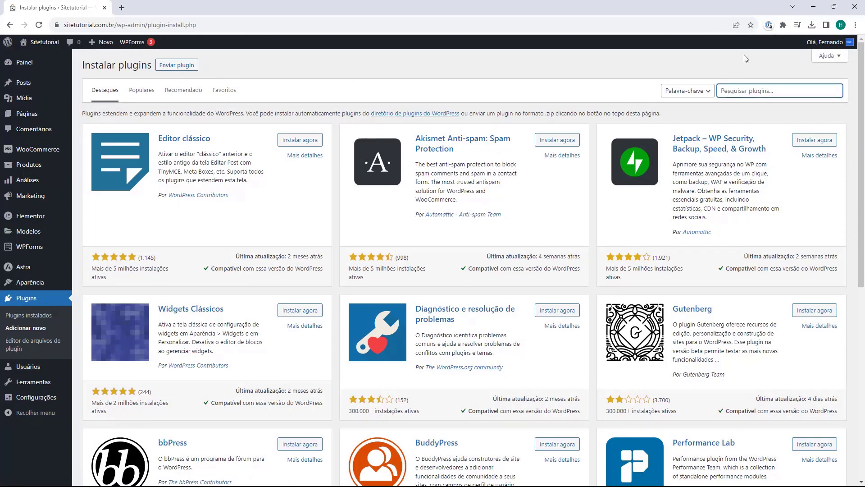
text(darven)
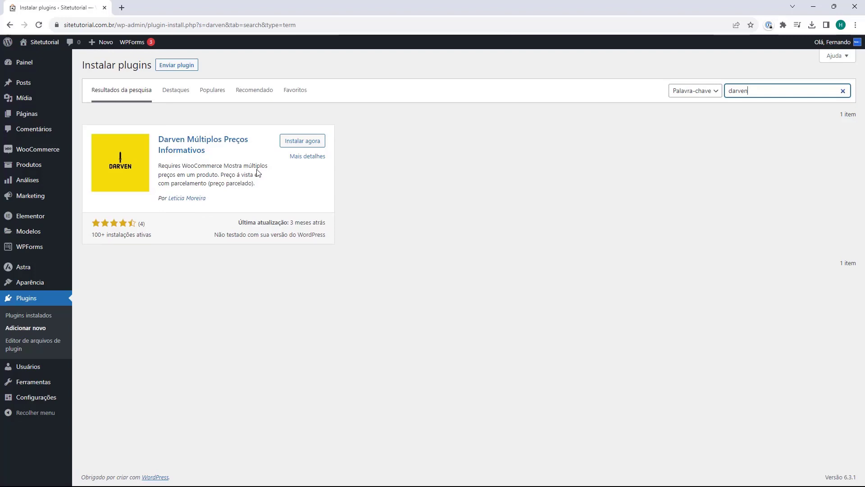
click(302, 143)
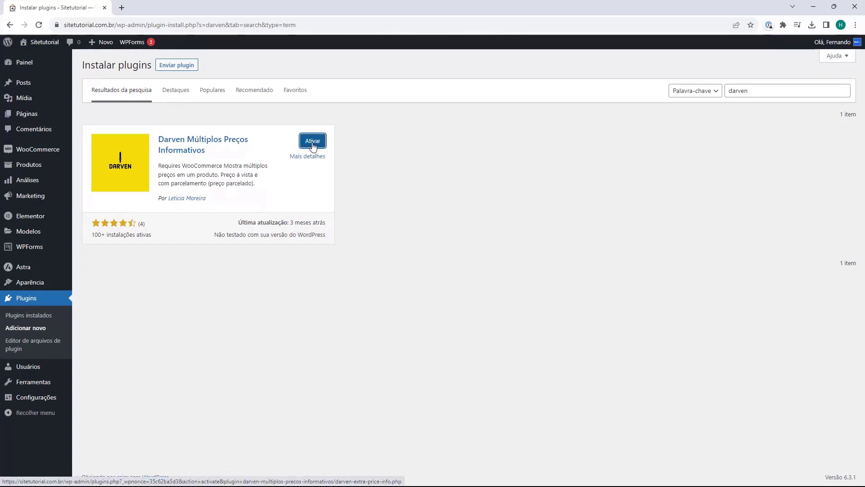
click(313, 141)
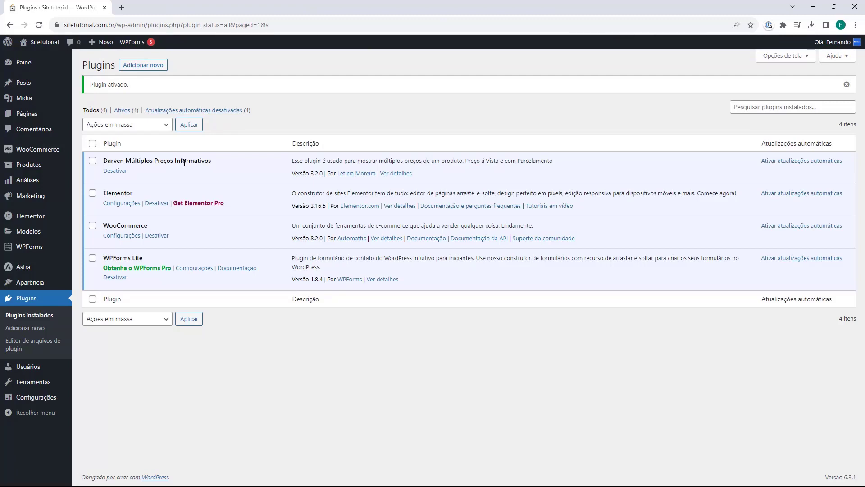
Open WooCommerce's "Preço á Vista e com Parcelamento" settings and review the general cash and installment price options
mouse_move(37, 151)
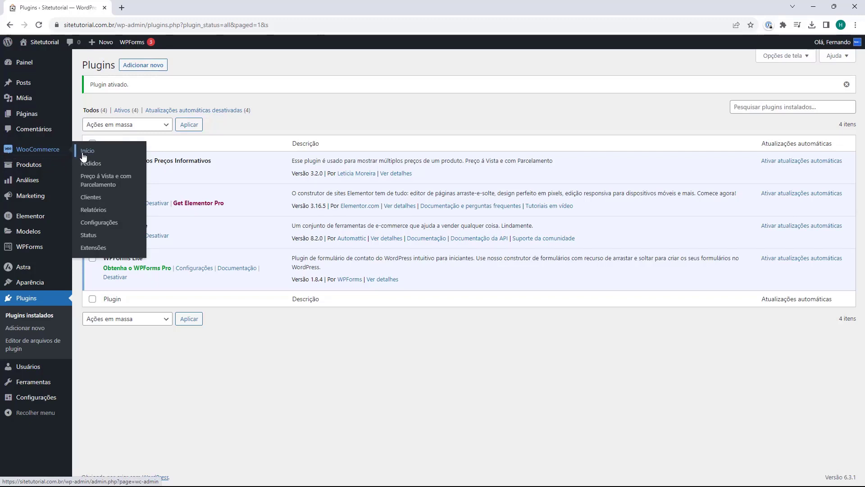
click(95, 181)
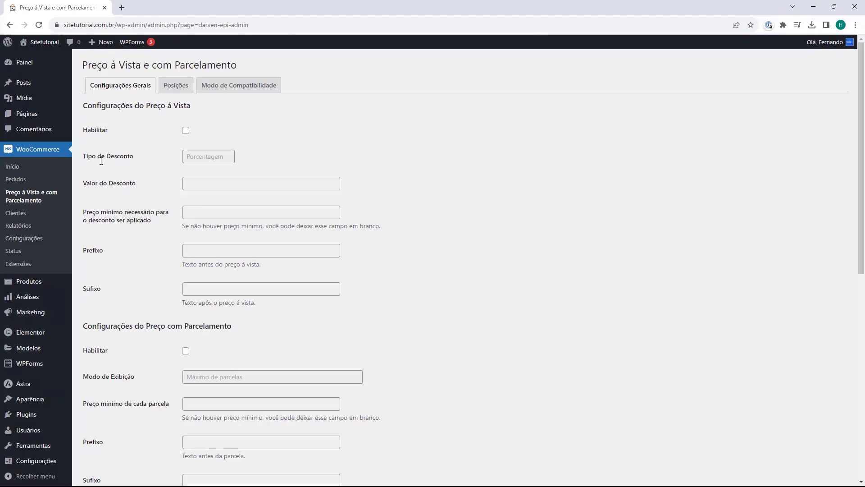
scroll(115, 189, down, 1)
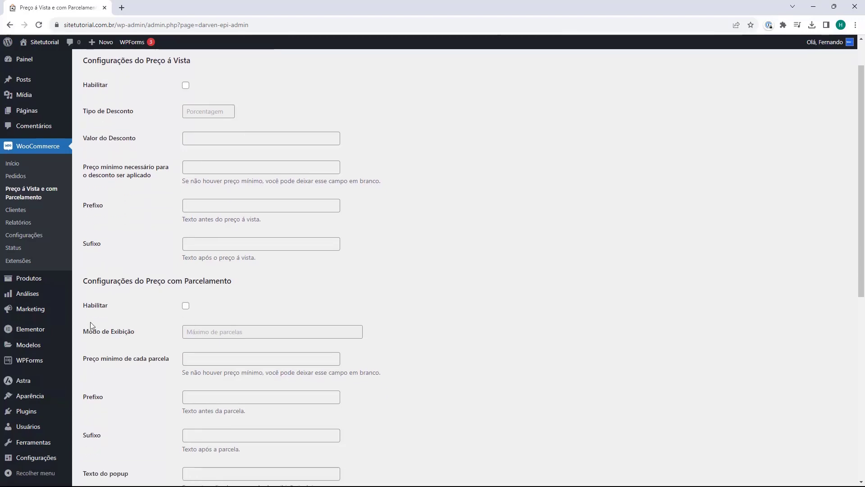
scroll(138, 293, up, 1)
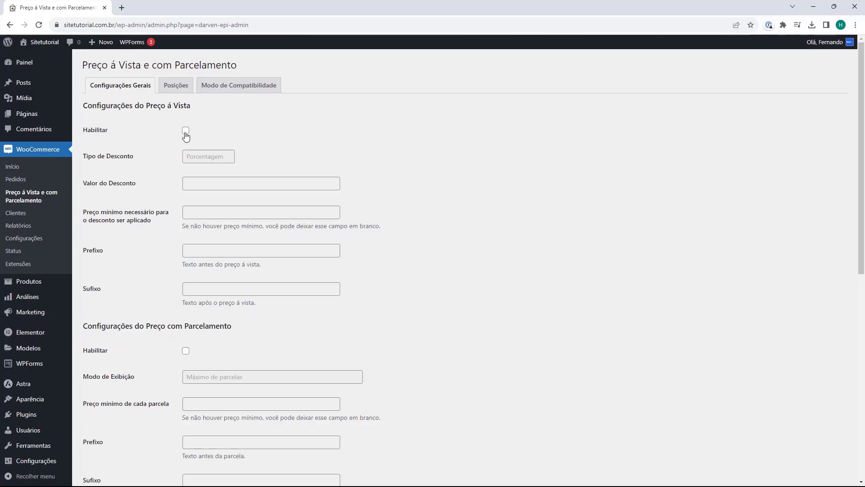
scroll(165, 123, down, 4)
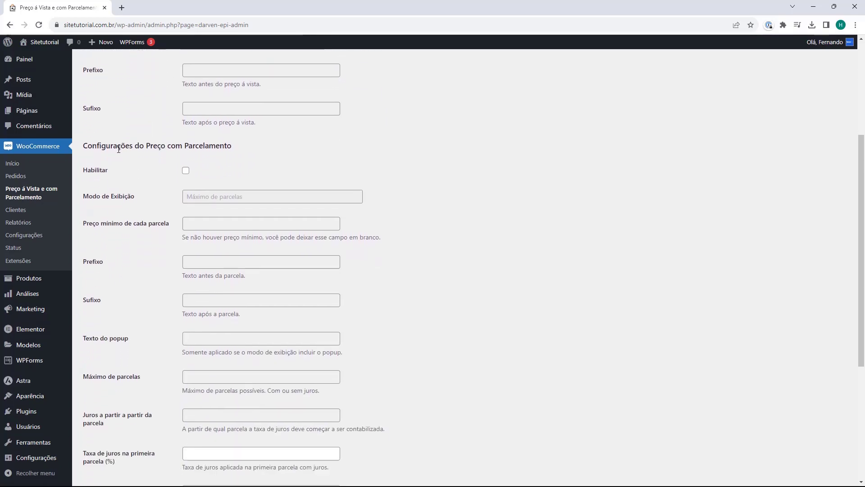
Enable the installment price and set its display mode to "Máximo de parcelas s/juros e um popup sobre cada parcela"
click(186, 172)
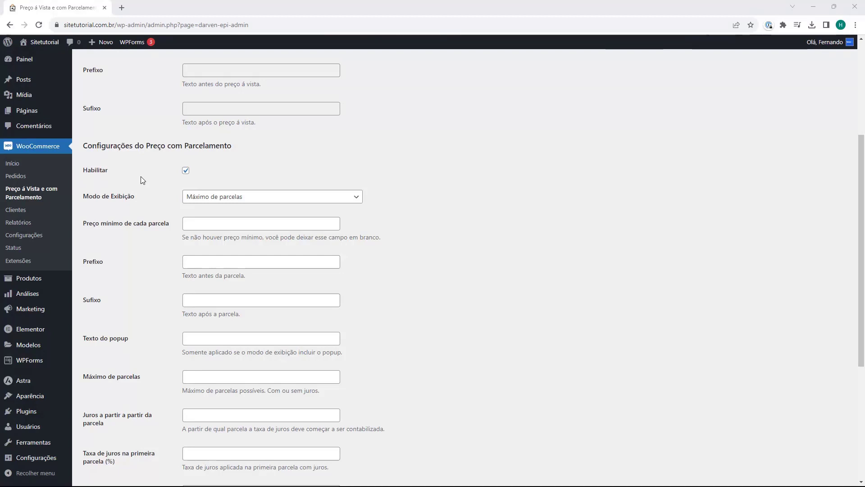
click(199, 201)
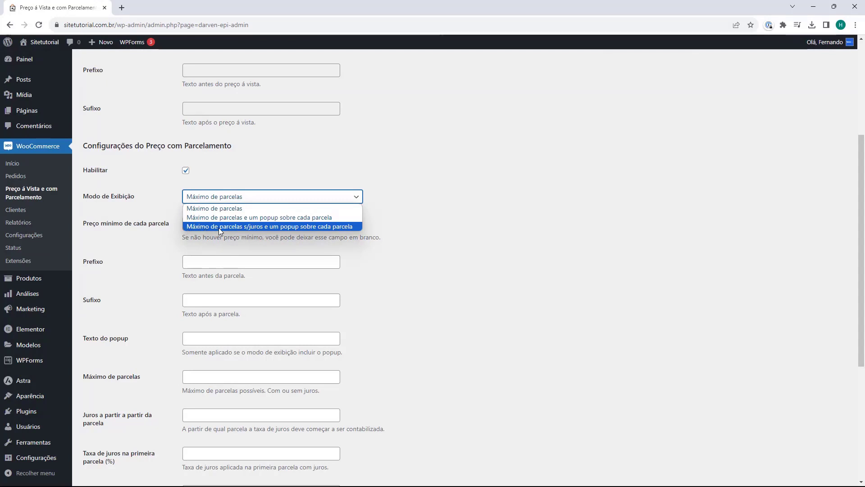
click(253, 225)
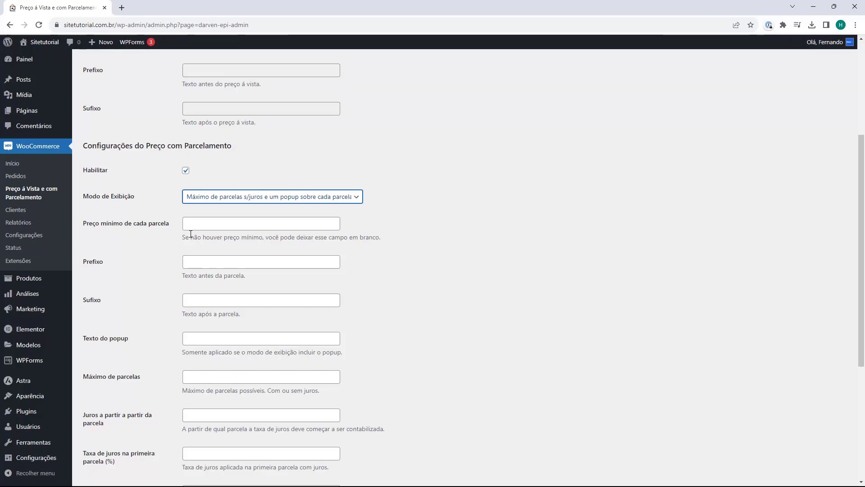
click(191, 223)
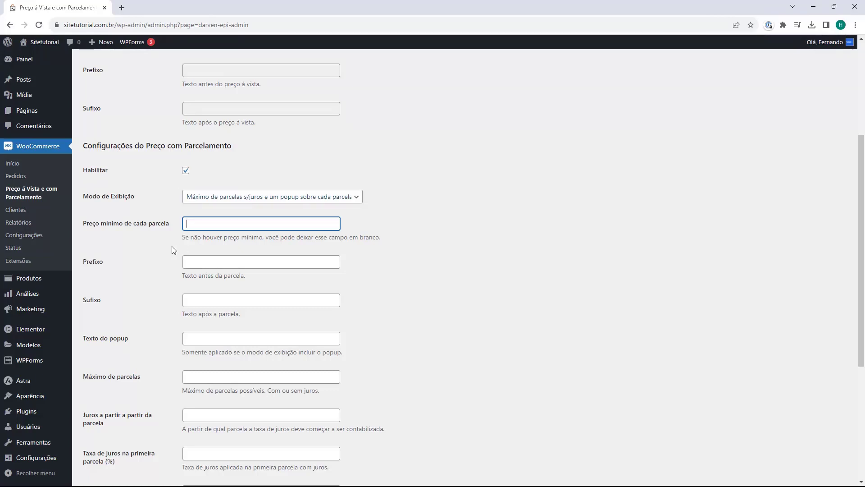
click(152, 240)
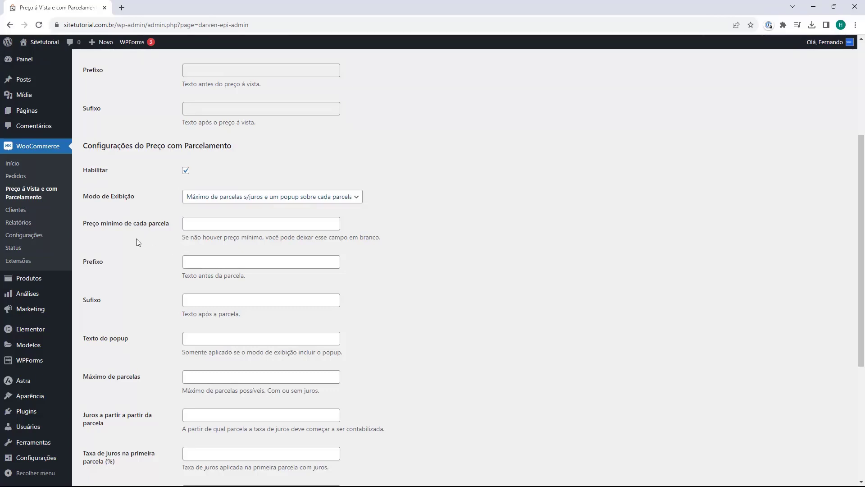
Set the installment price prefix to "Em" and its suffix to "ou em até 12x c/juros -"
click(216, 267)
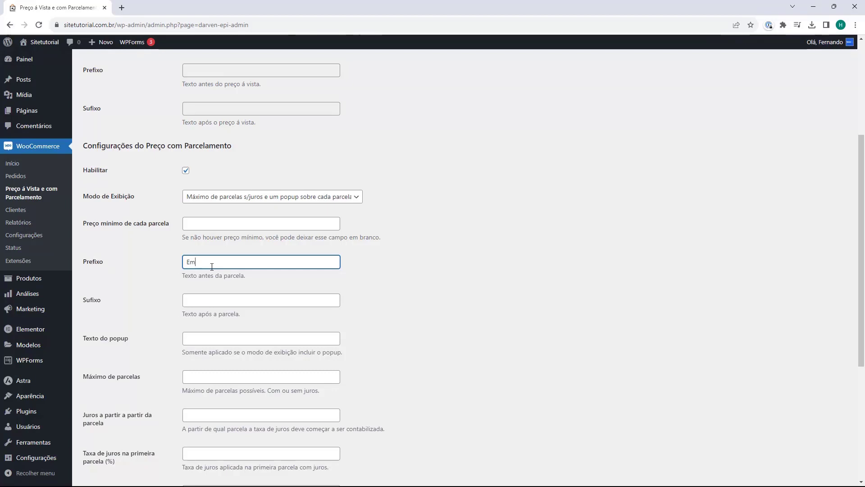
click(200, 303)
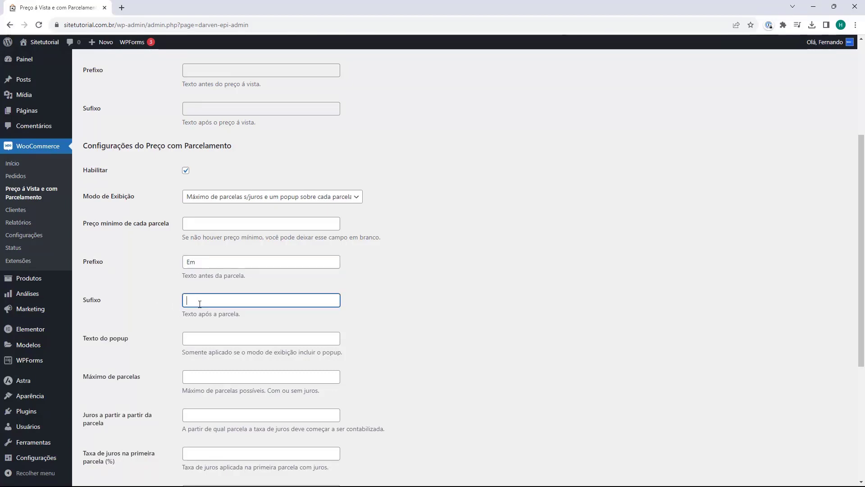
text(ou em até 12x c/juros -)
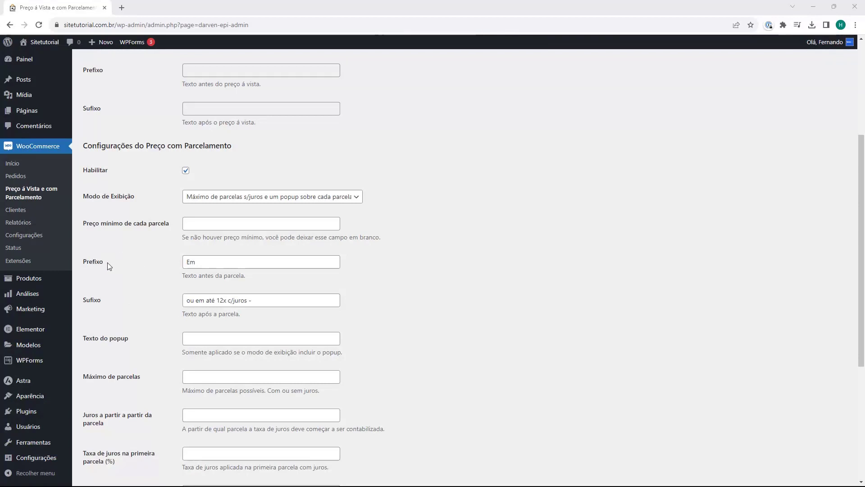
click(79, 285)
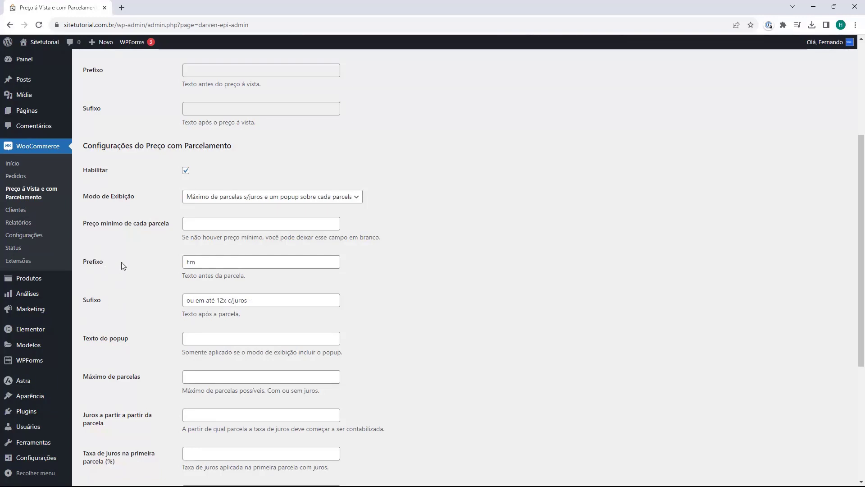
Set the popup text of the installment price to "Ver Parcelas"
scroll(117, 262, down, 2)
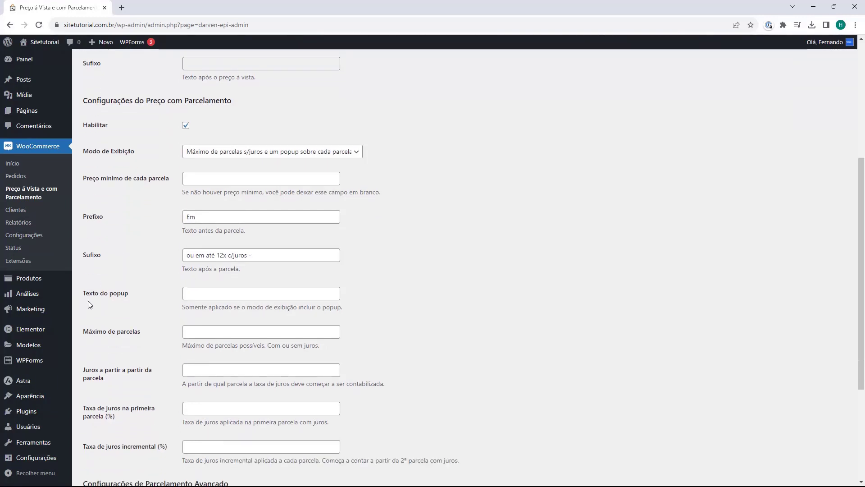
scroll(80, 298, down, 1)
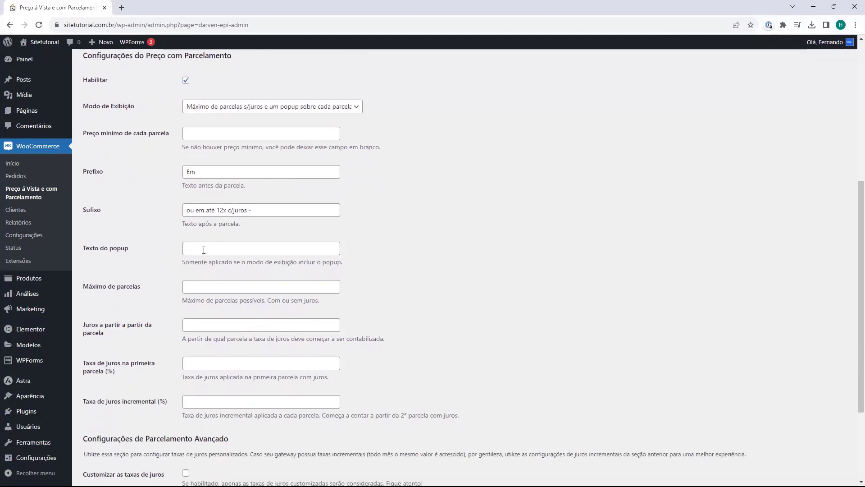
click(229, 252)
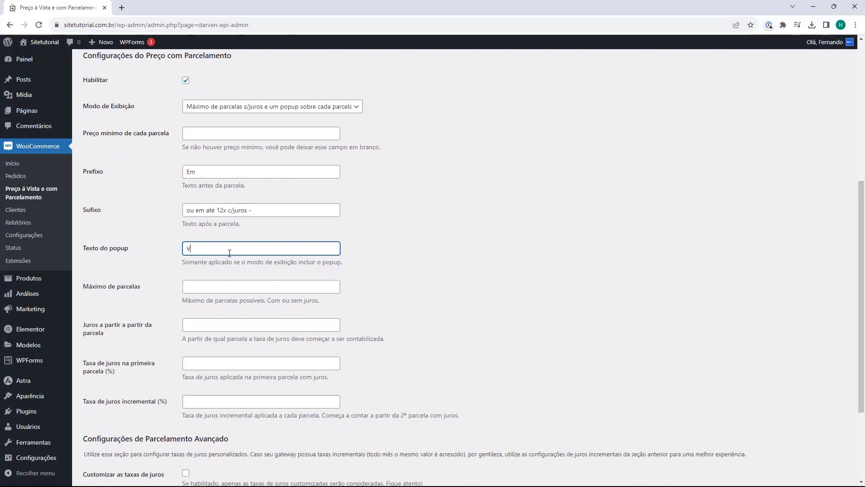
text(Ver Parcels)
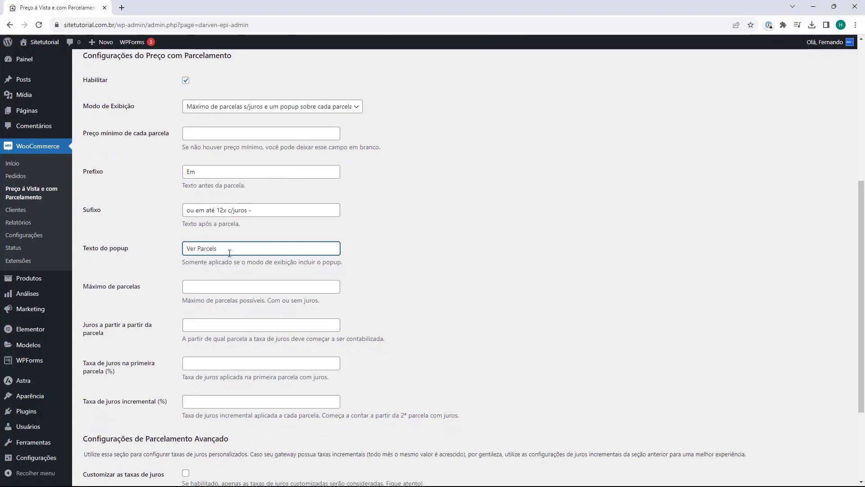
key(BackSpace)
text(as)
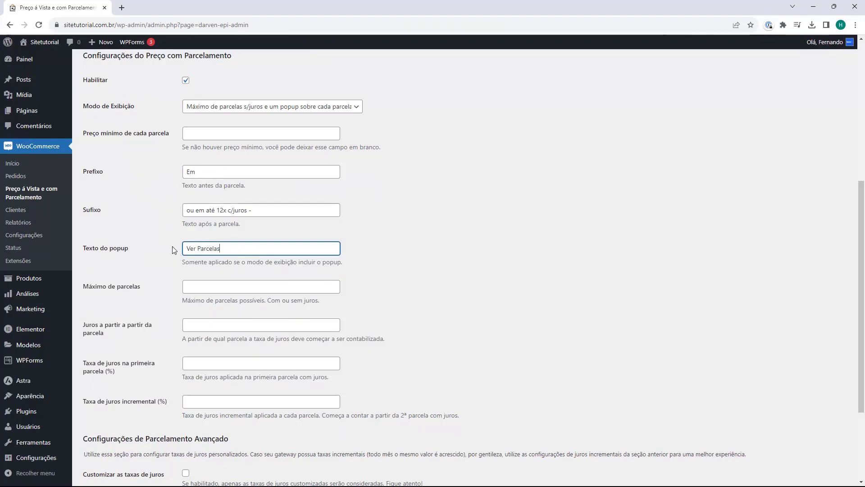
Set the maximum number of installments to 12
scroll(169, 243, down, 2)
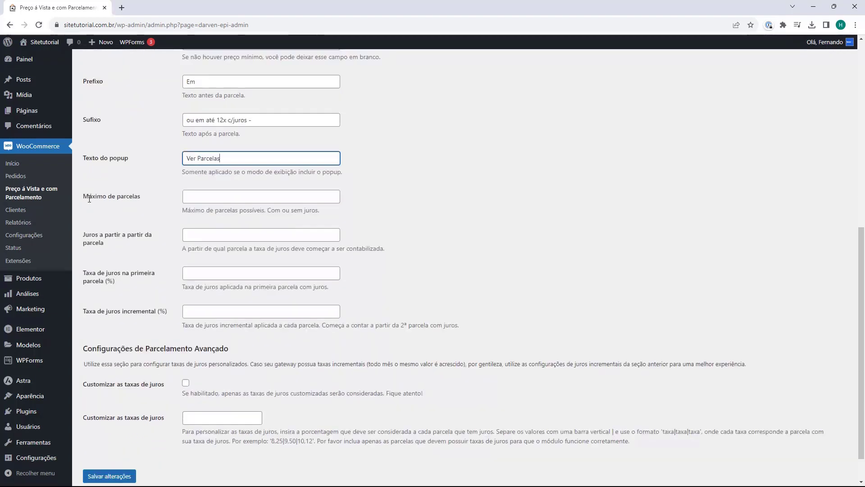
click(196, 199)
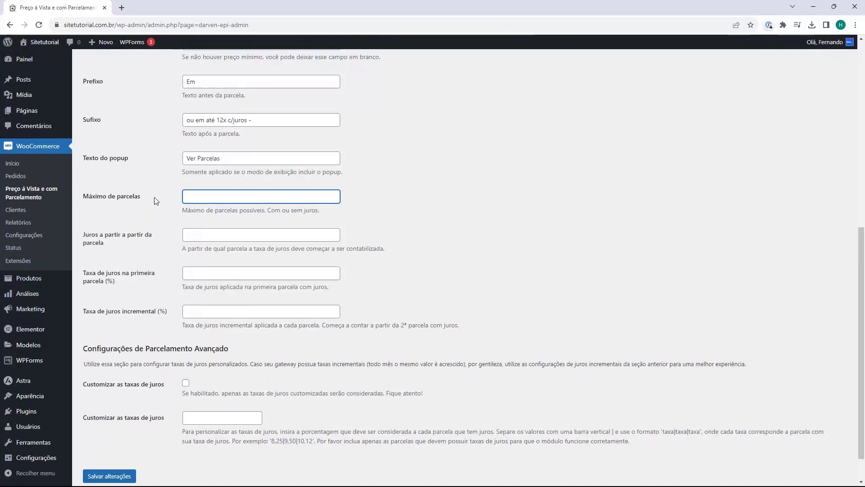
text(12)
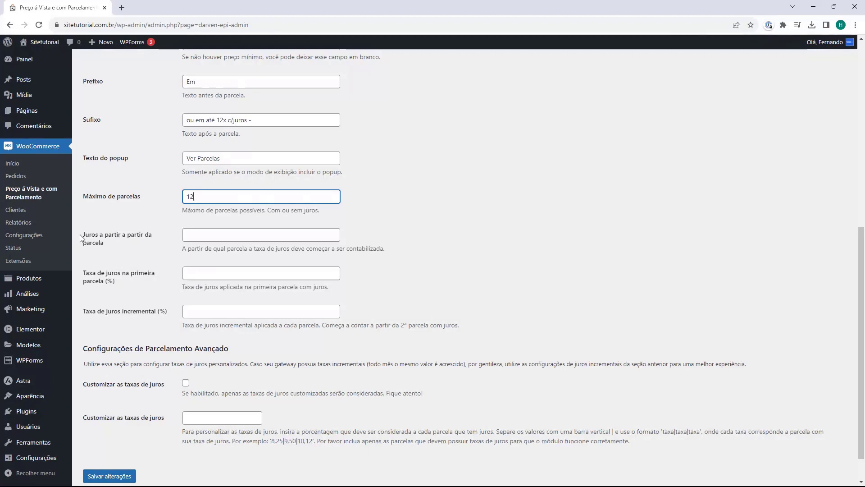
Set interest to start counting from installment 2
click(224, 240)
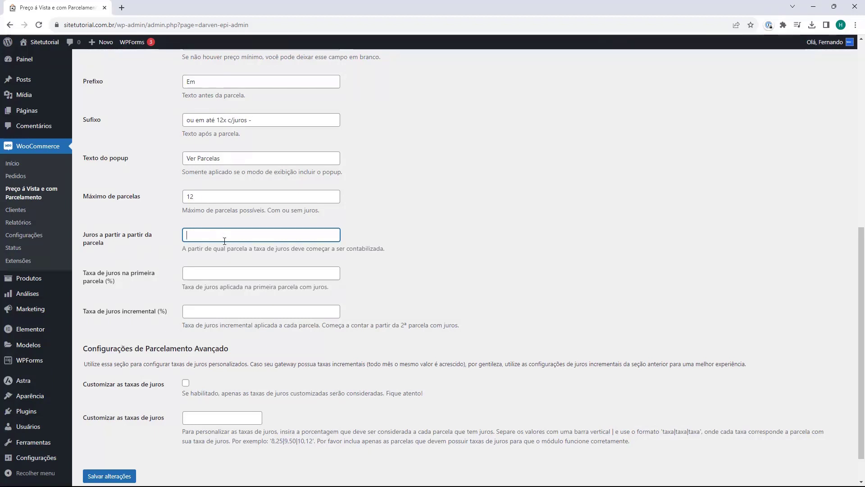
text(4)
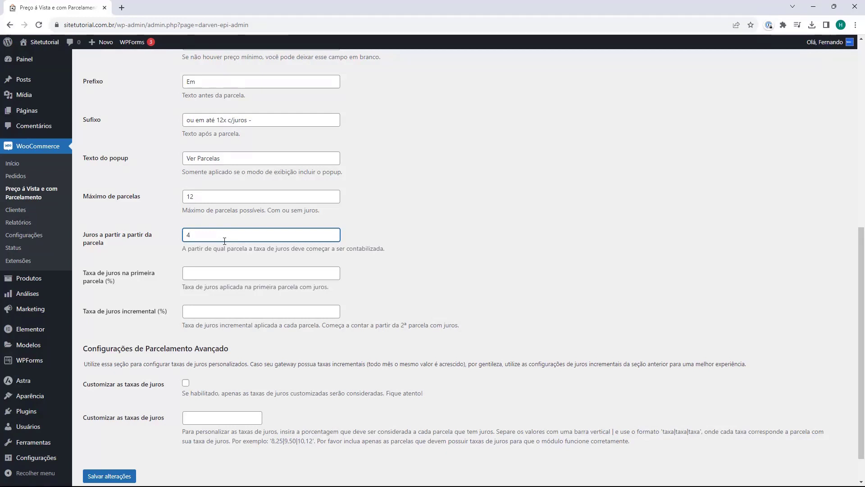
key(BackSpace)
text(3)
key(BackSpace)
text(2)
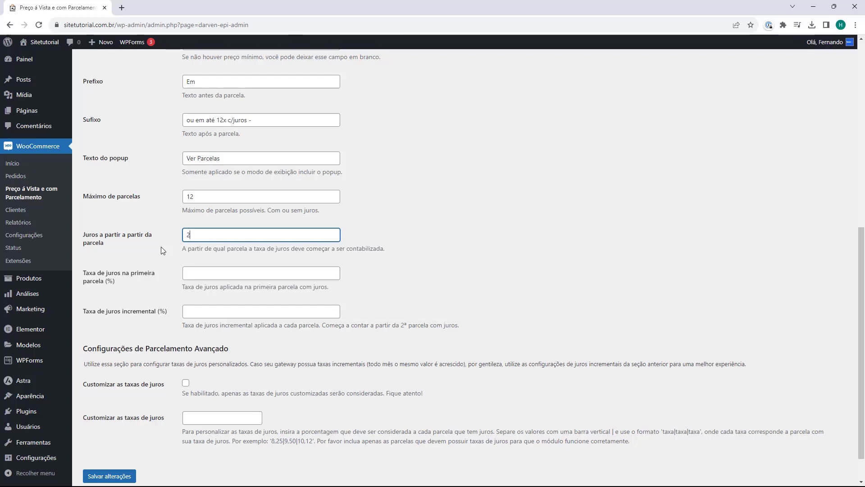
Enable customized interest rates in the advanced installment settings, leaving the first-installment and incremental rates blank
scroll(163, 251, down, 2)
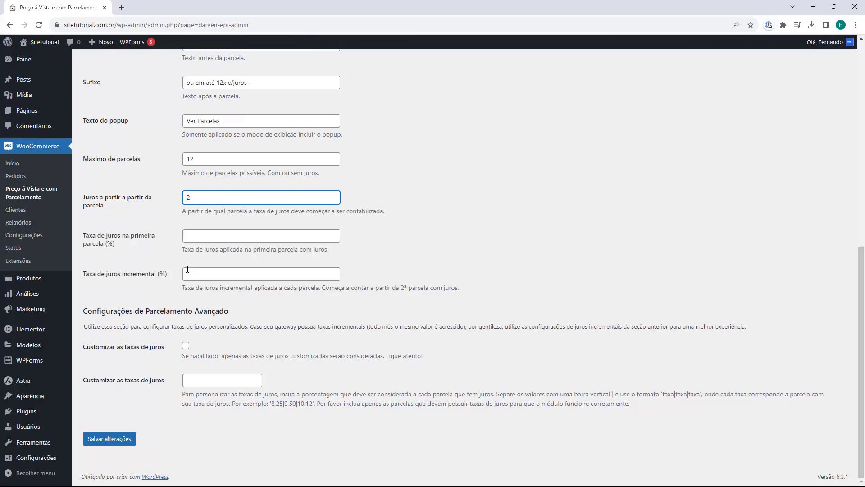
click(170, 237)
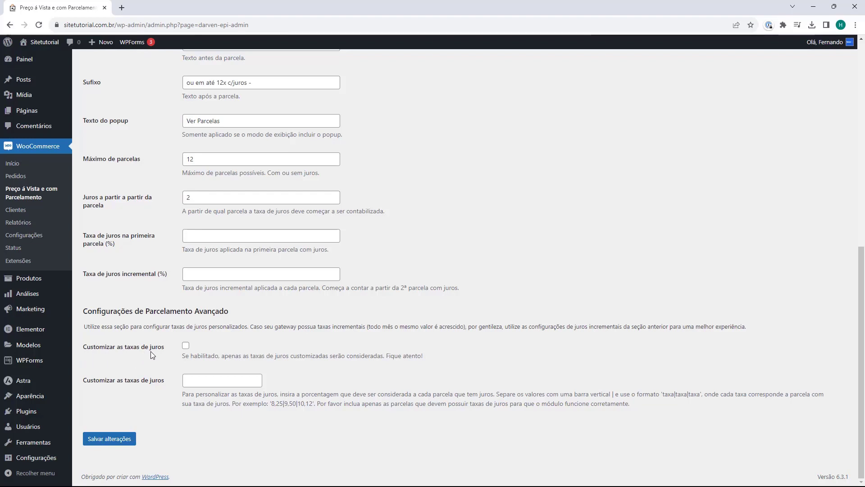
click(185, 346)
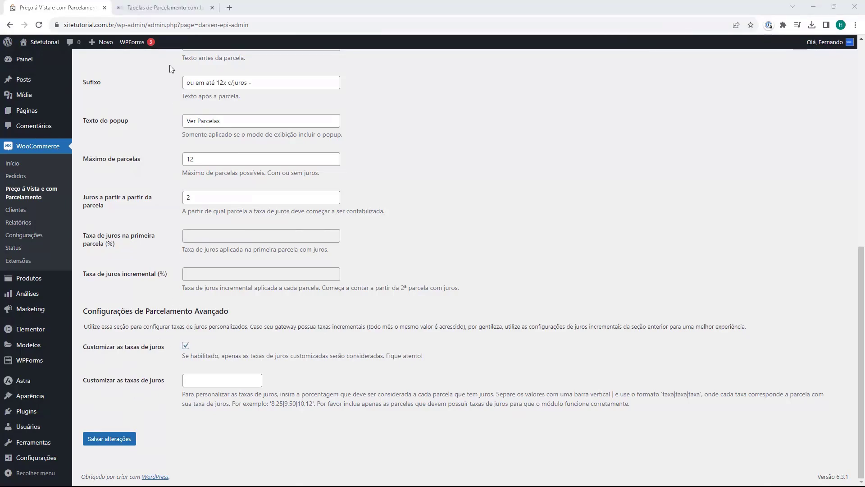
Examine the installment rate tables for Mercado Pago, Appmax, Cartpanda Pay and Pagseguro in the host2b support article
click(166, 8)
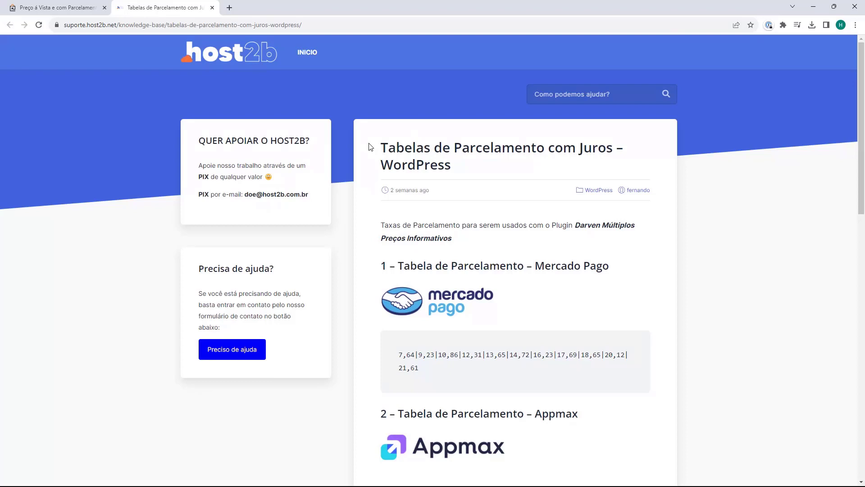
scroll(370, 146, down, 3)
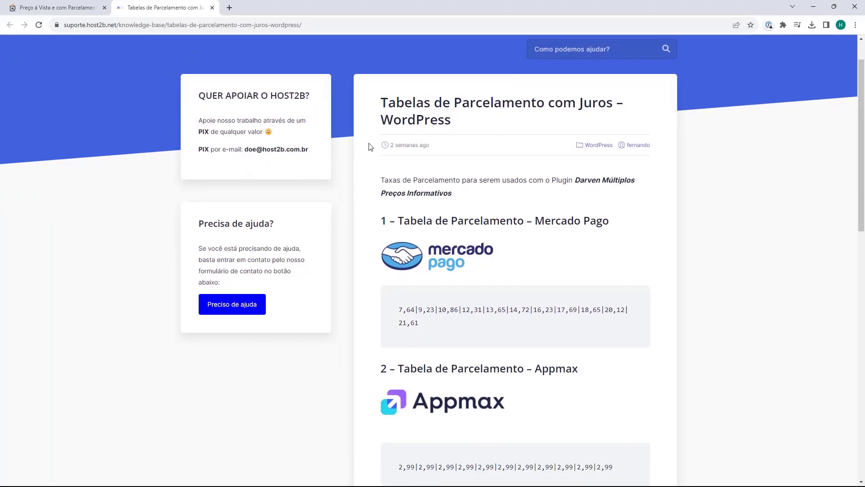
scroll(381, 174, down, 1)
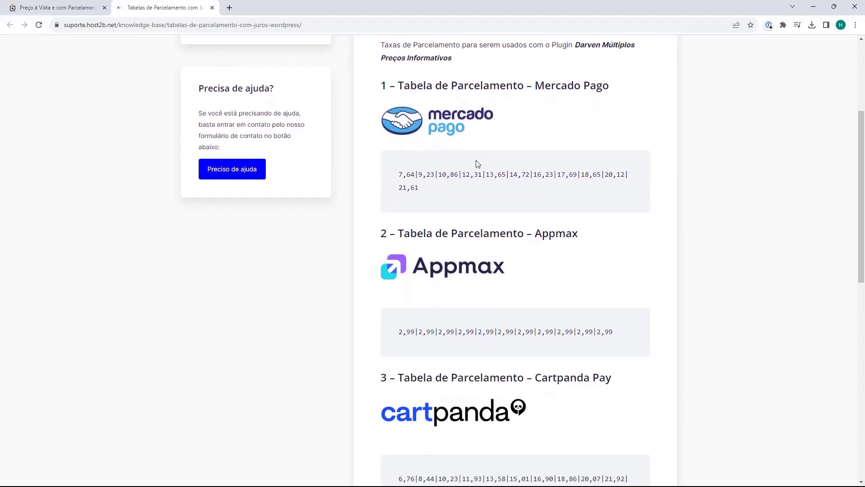
scroll(385, 155, down, 1)
scroll(360, 215, down, 6)
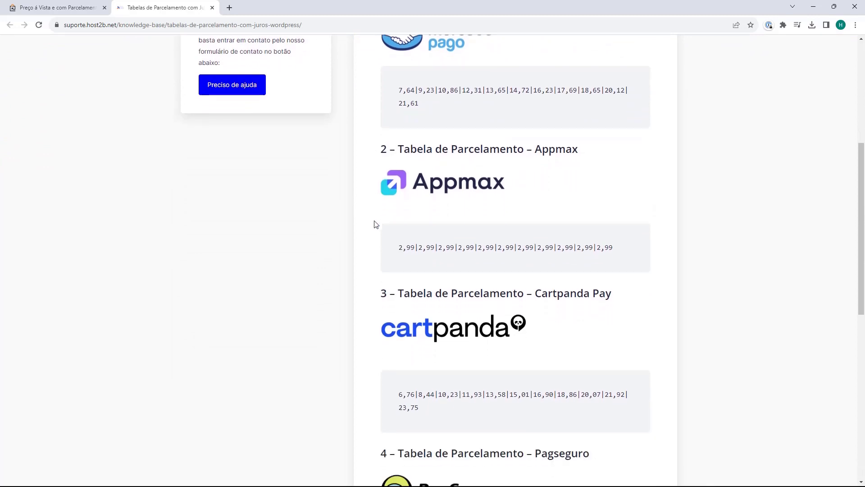
scroll(371, 207, down, 1)
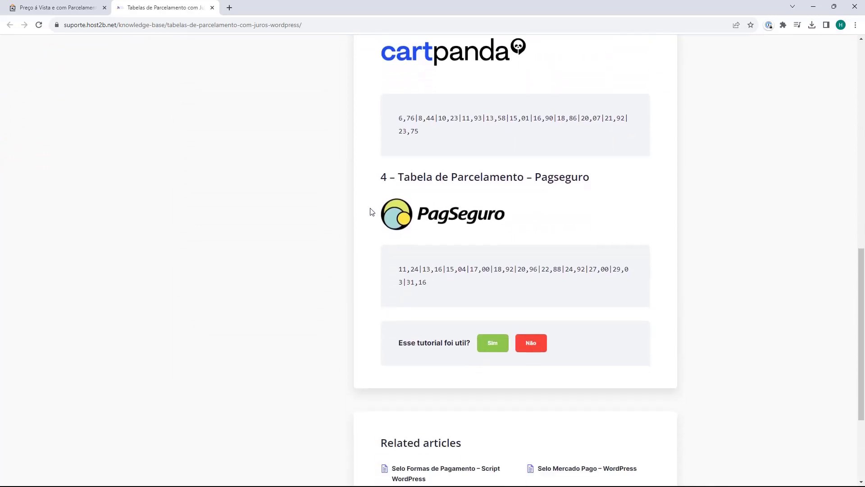
scroll(371, 224, up, 3)
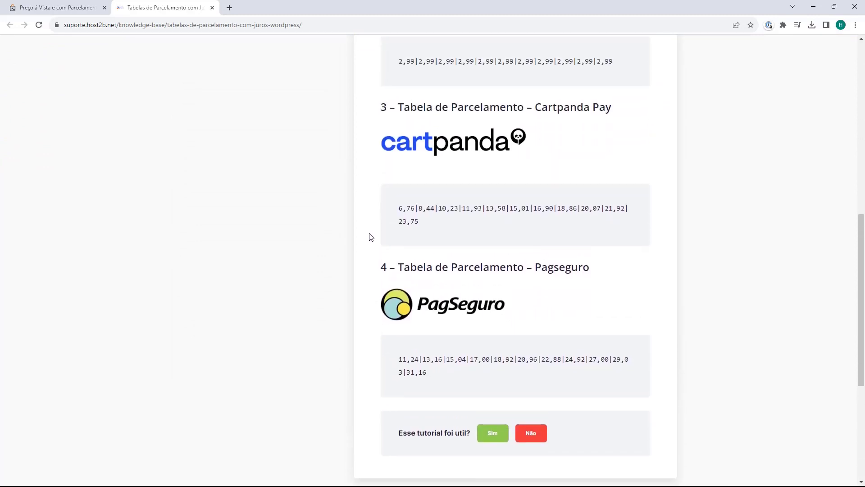
scroll(371, 237, up, 6)
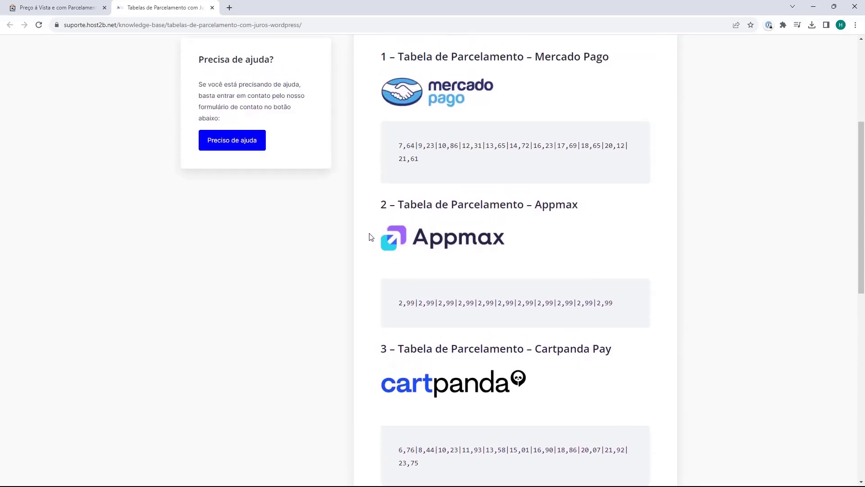
scroll(371, 237, down, 4)
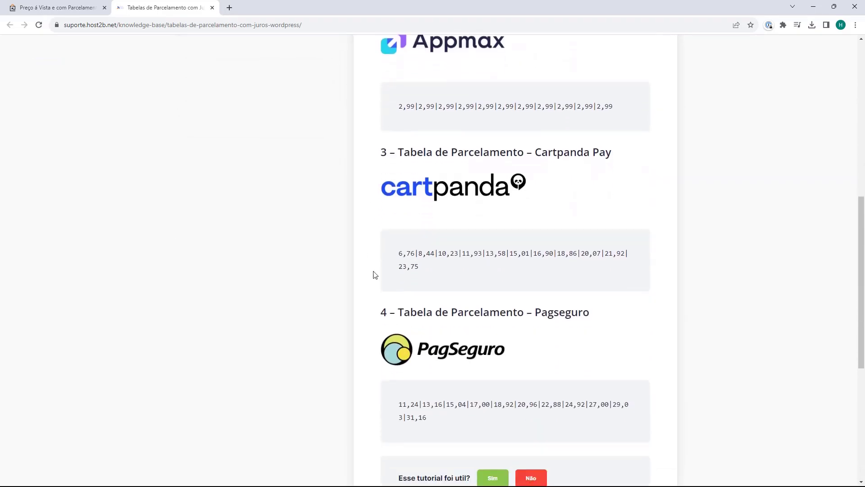
scroll(372, 284, up, 6)
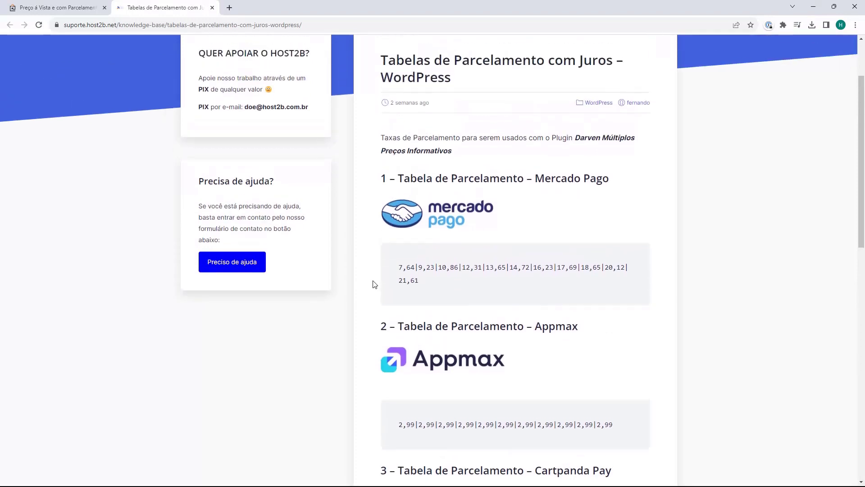
scroll(371, 282, up, 1)
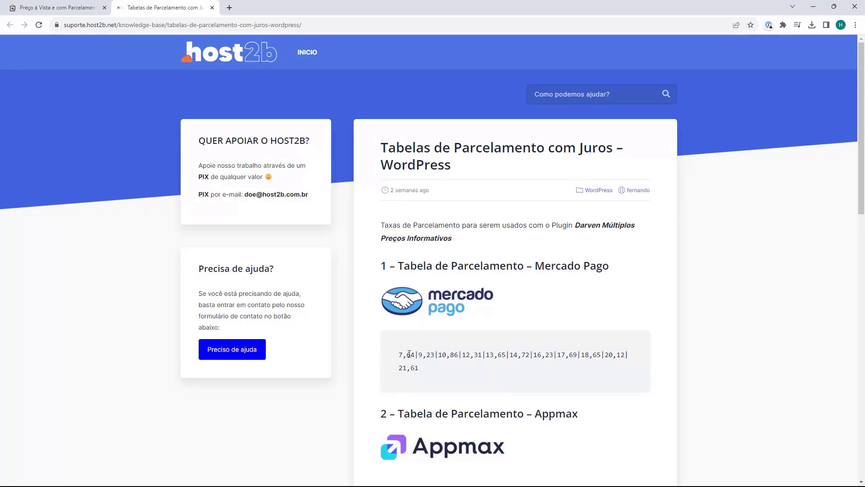
Copy the Mercado Pago rates 7,64|9,23|10,86|12,31|13,65|14,72|16,23|17,69|18,65|20,12|21,61 into the plugin's customized interest rates and save the settings
drag(399, 354, 423, 370)
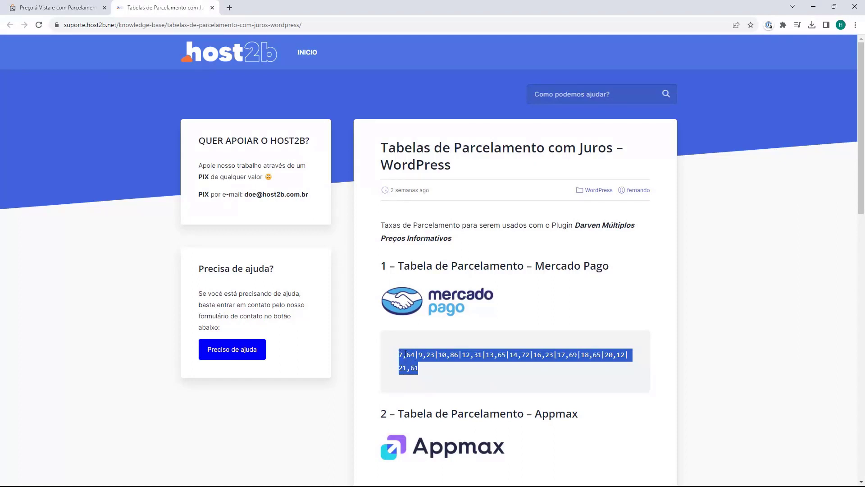
drag(399, 354, 423, 370)
click(58, 8)
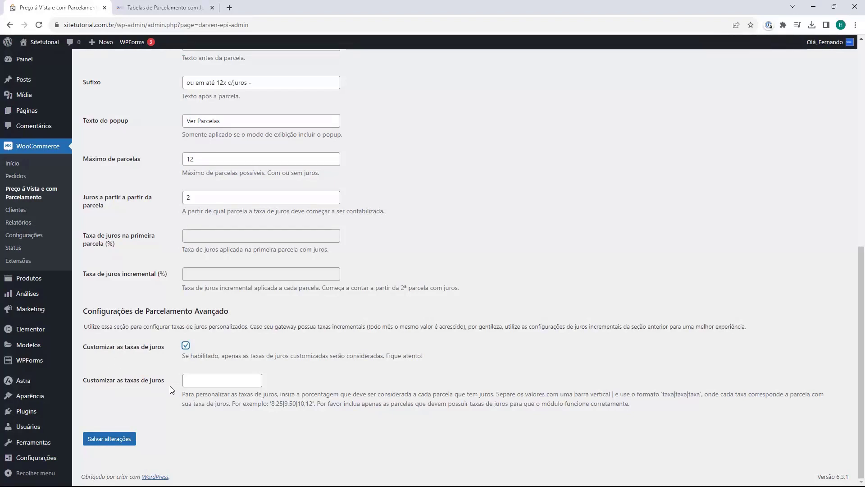
click(192, 383)
key(ctrl+v)
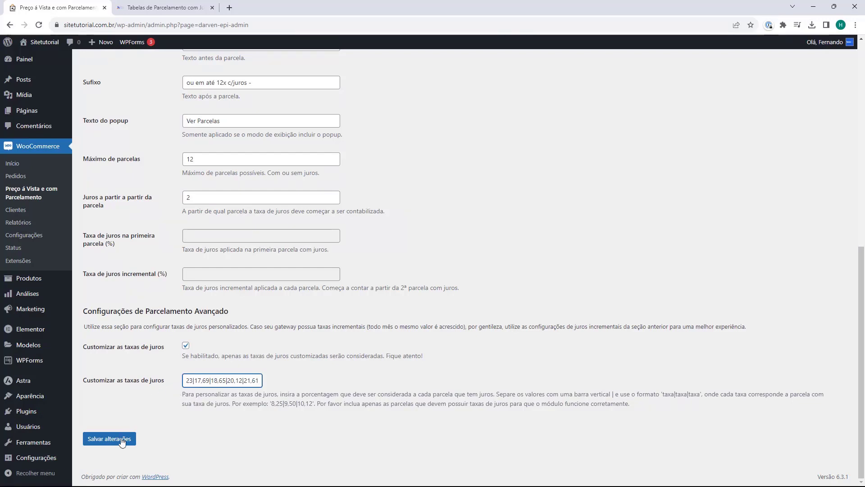
click(95, 444)
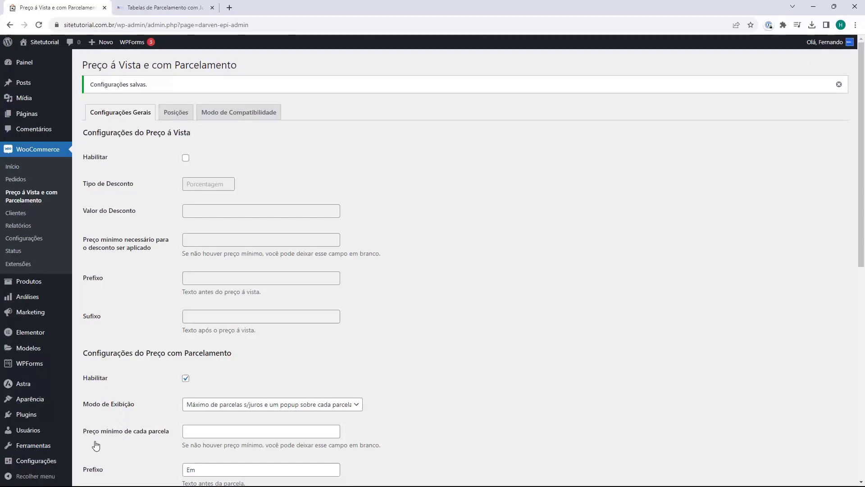
View the Dark Brown Jeans product page and check its installment list through the "Ver Parcelas" popup
key(ctrl+Tab)
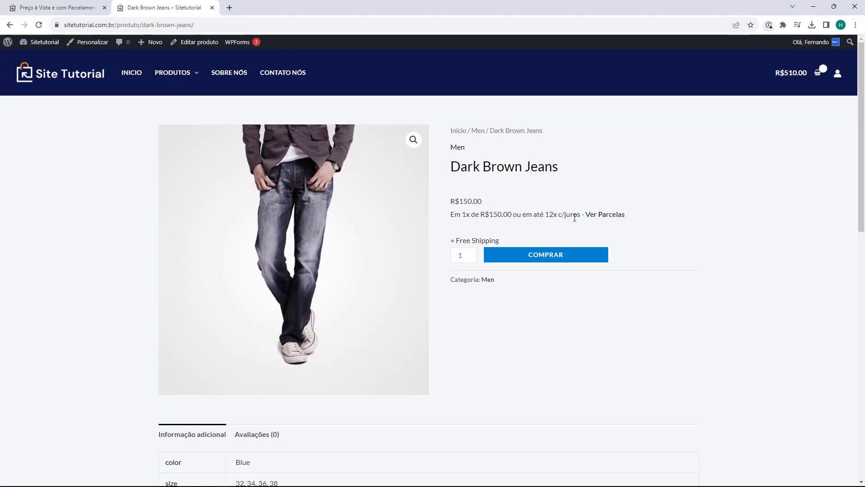
click(603, 215)
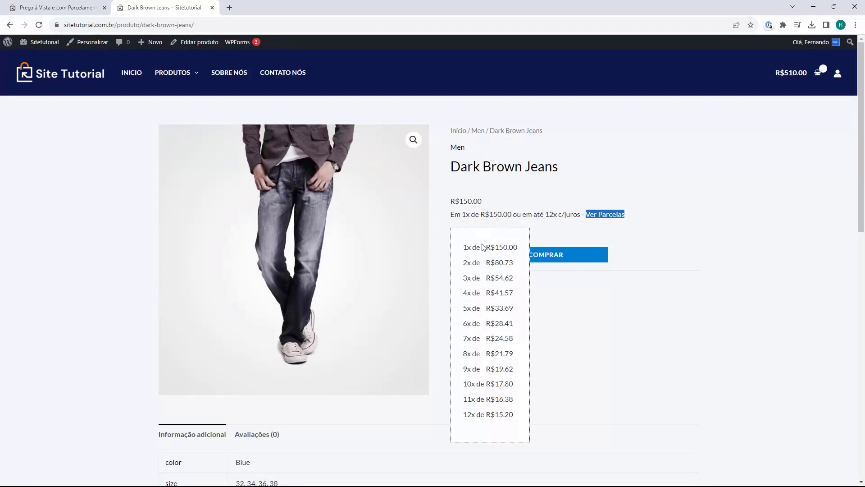
click(592, 214)
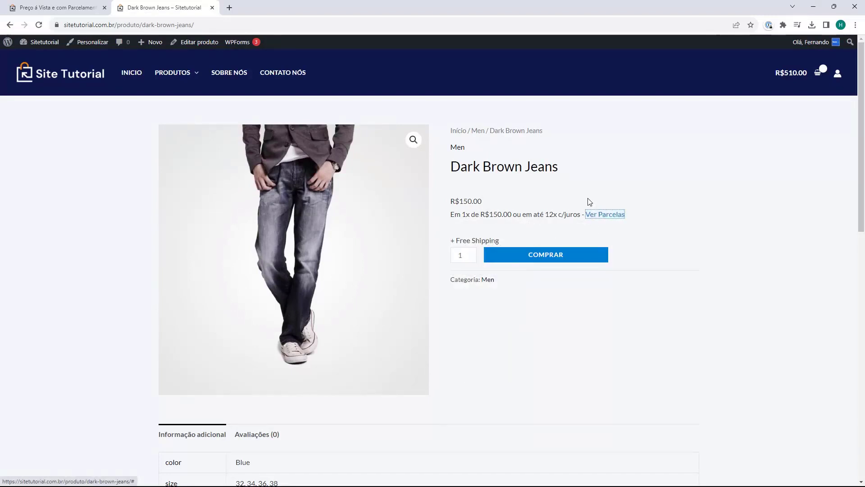
click(590, 202)
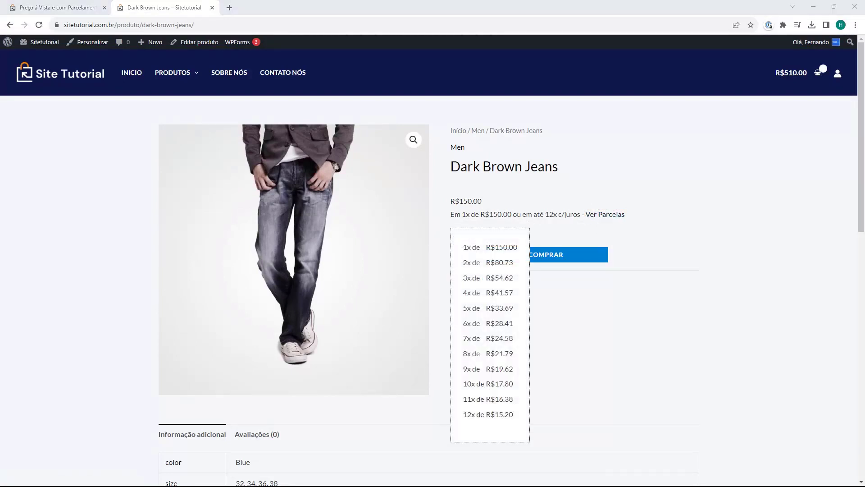